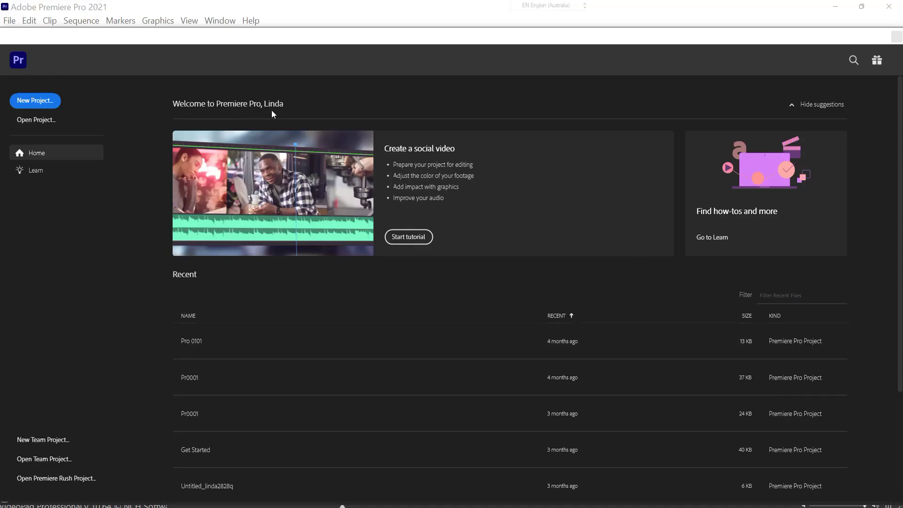
# Step: Choose New Project... on the Home screen
pyautogui.click(35, 101)
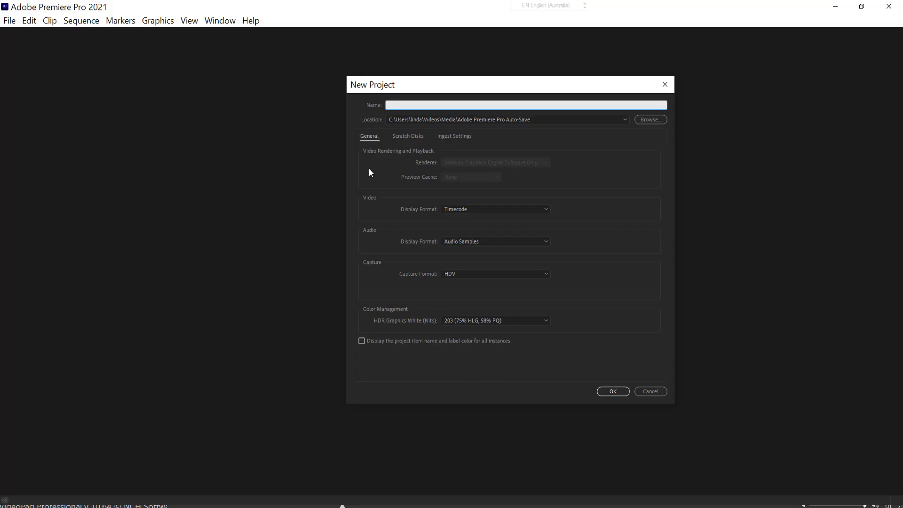
# Step: Name the project Pr4, set its location to Videos > P4 Video, and create it
pyautogui.write('Pr4')
pyautogui.click(648, 120)
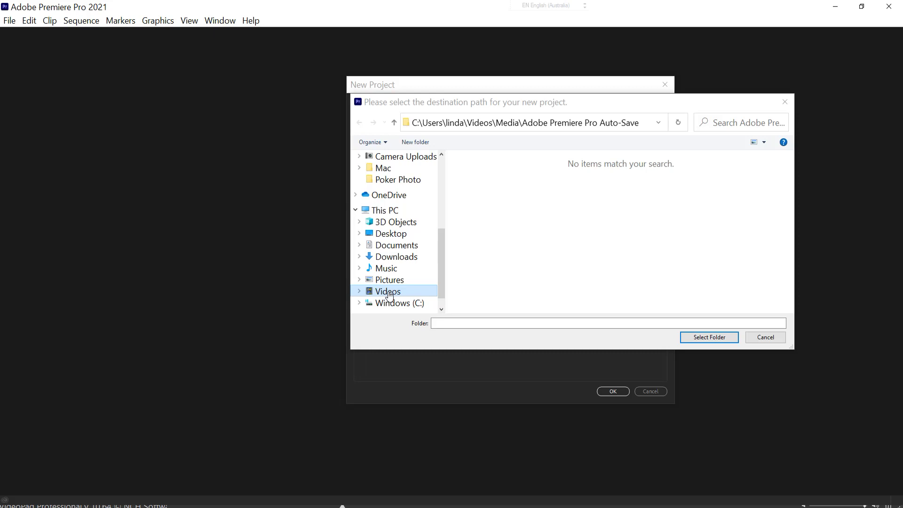
pyautogui.click(388, 292)
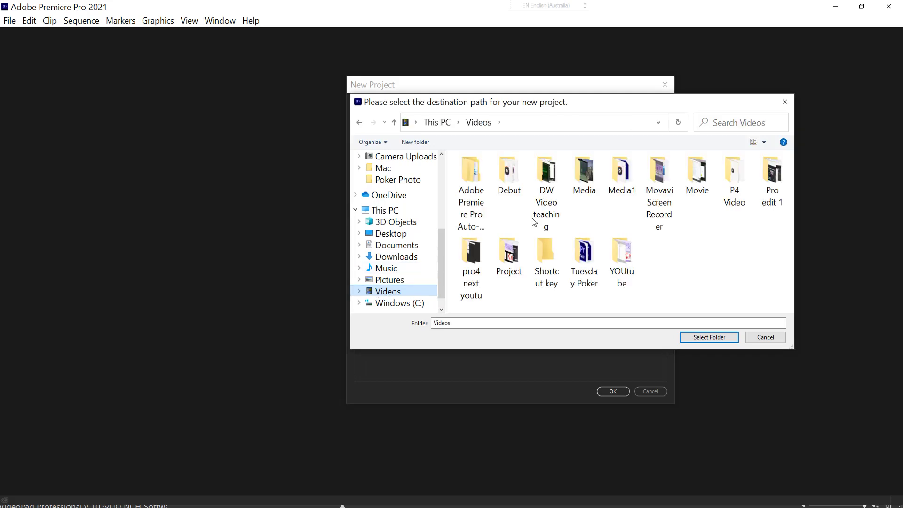
pyautogui.doubleClick(734, 179)
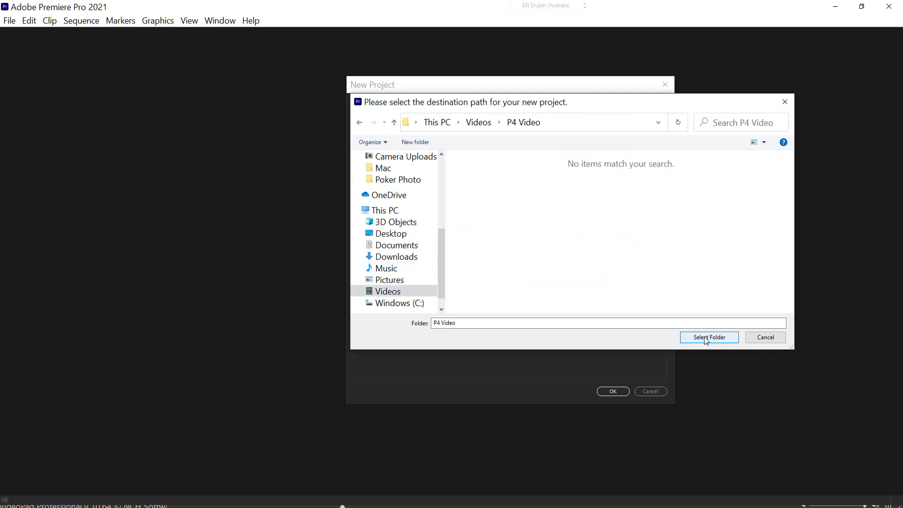
pyautogui.click(709, 338)
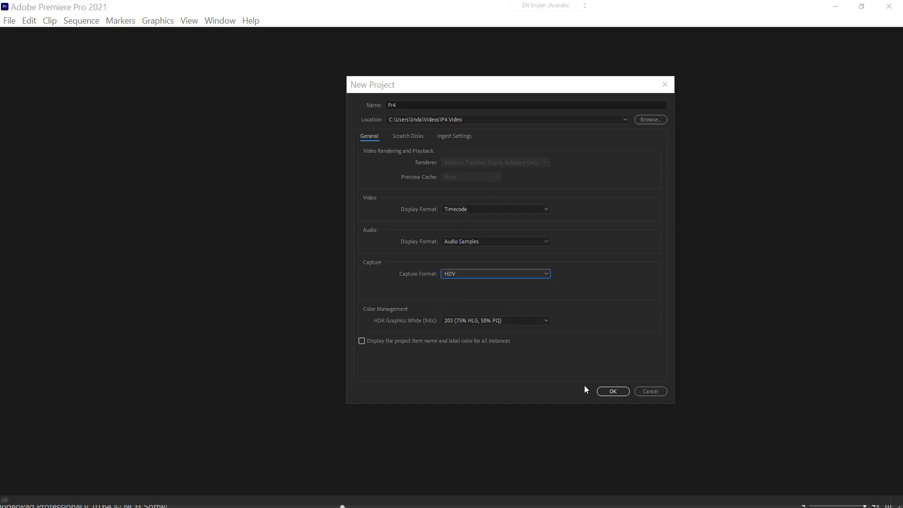
pyautogui.click(613, 392)
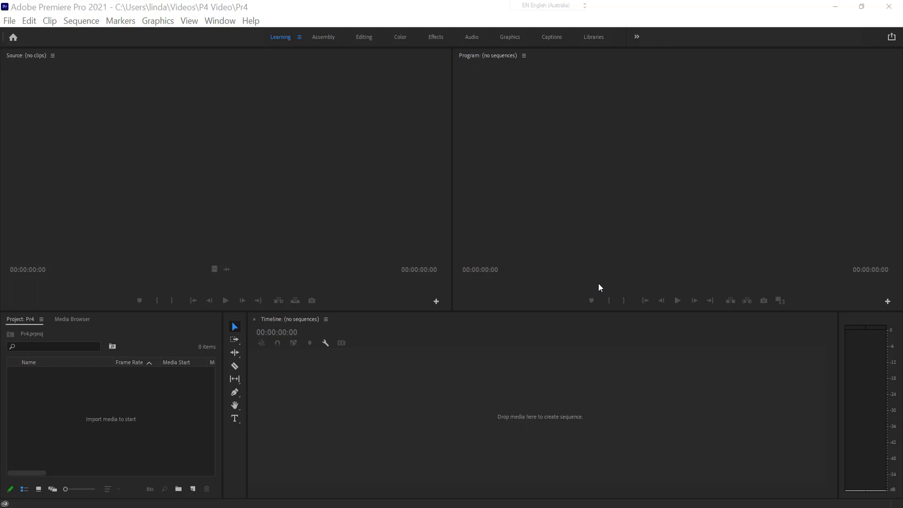
# Step: Choose File > Import to bring up the Import dialog
pyautogui.click(10, 23)
pyautogui.click(27, 359)
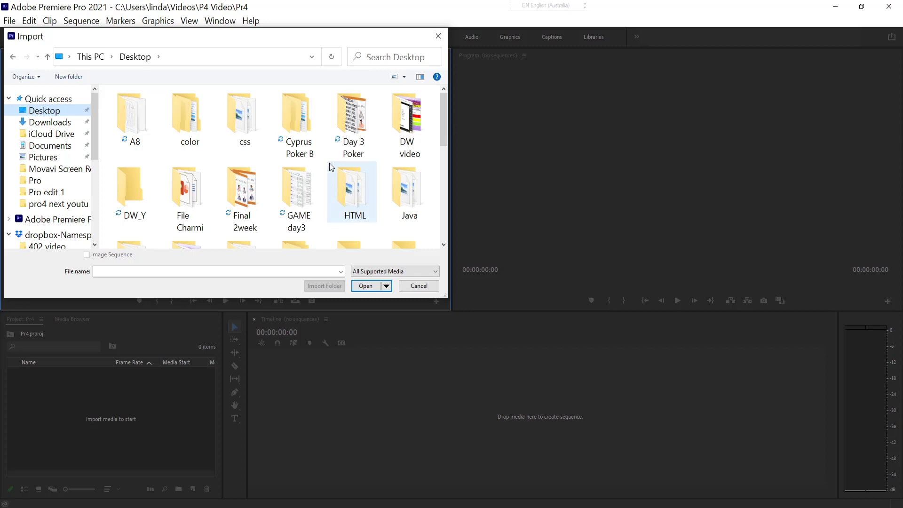
# Step: Import every file in the Desktop 'last game' folder with Ctrl+A and Enter
pyautogui.scroll(-3, 355, 188)
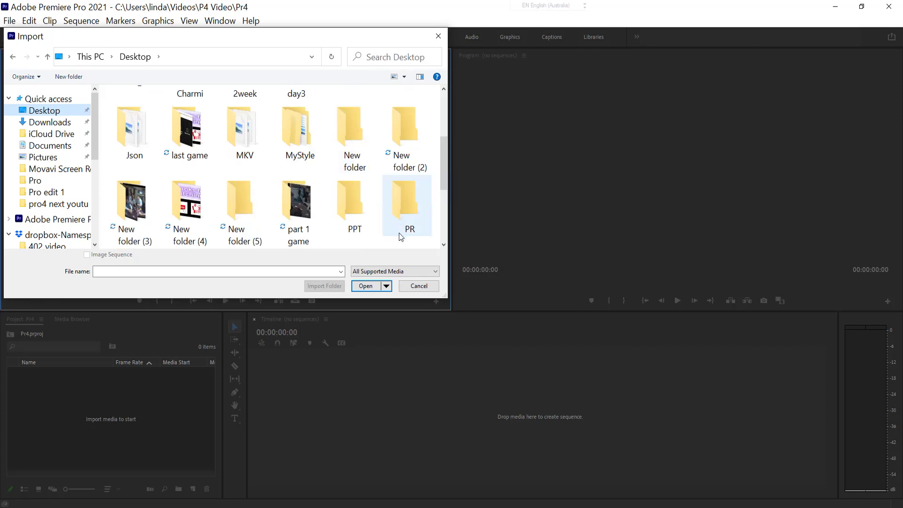
pyautogui.doubleClick(198, 133)
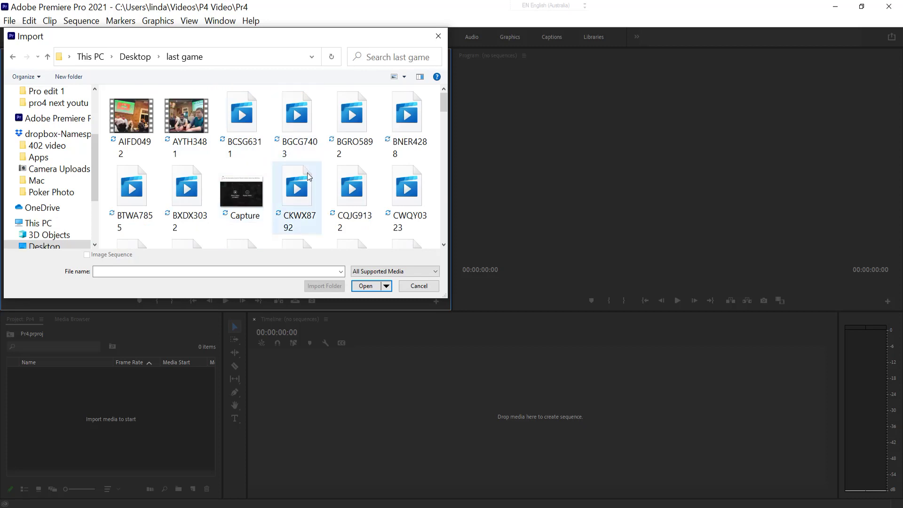
pyautogui.scroll(-5, 307, 173)
pyautogui.scroll(-3, 320, 194)
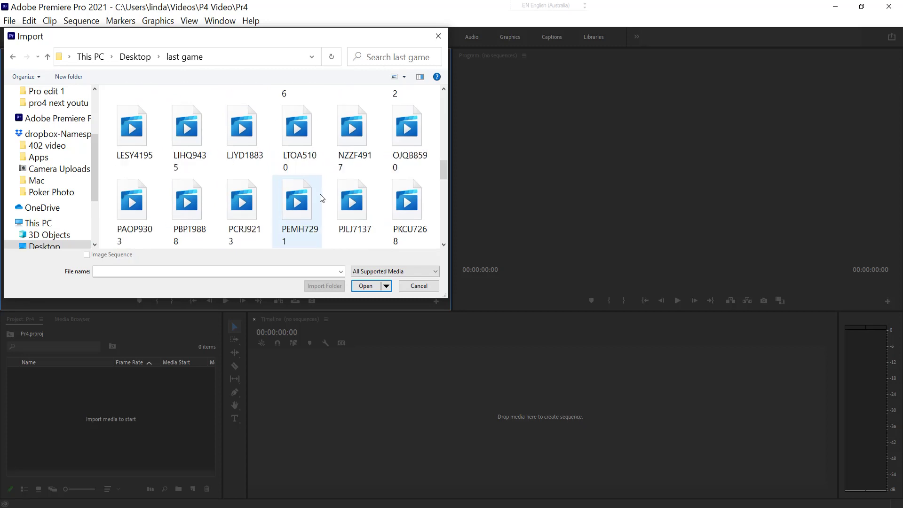
pyautogui.scroll(-3, 319, 193)
pyautogui.hotkey('ctrl', 'a')
pyautogui.press('Return')
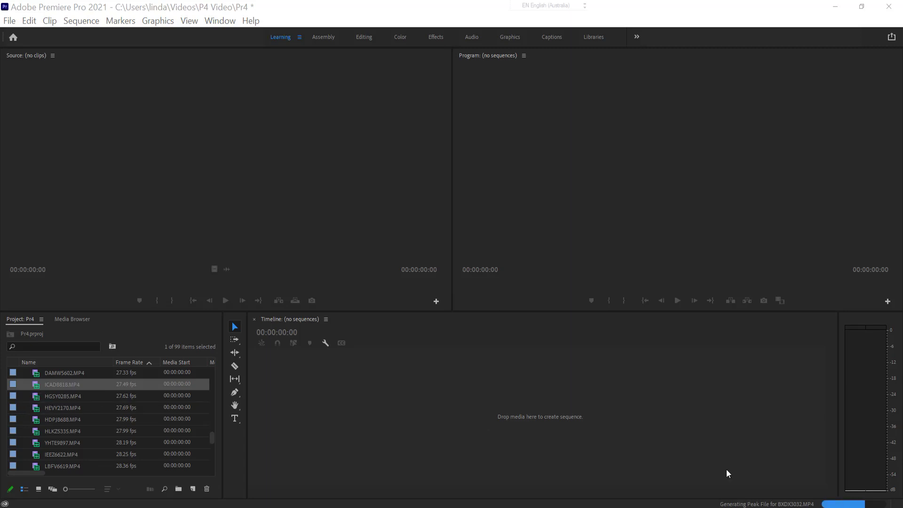
# Step: Show the Project panel clips in Icon View and switch to the Editing workspace
pyautogui.moveTo(80, 412)
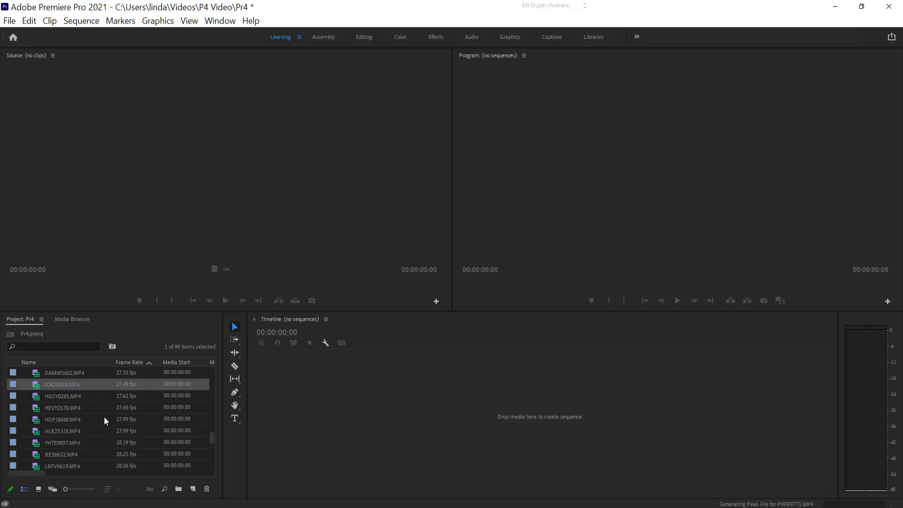
pyautogui.scroll(15, 79, 372)
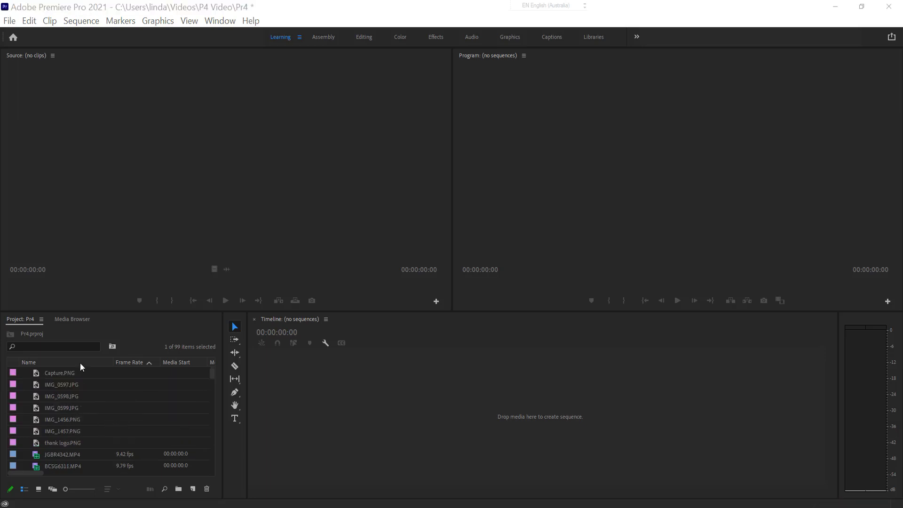
pyautogui.click(39, 490)
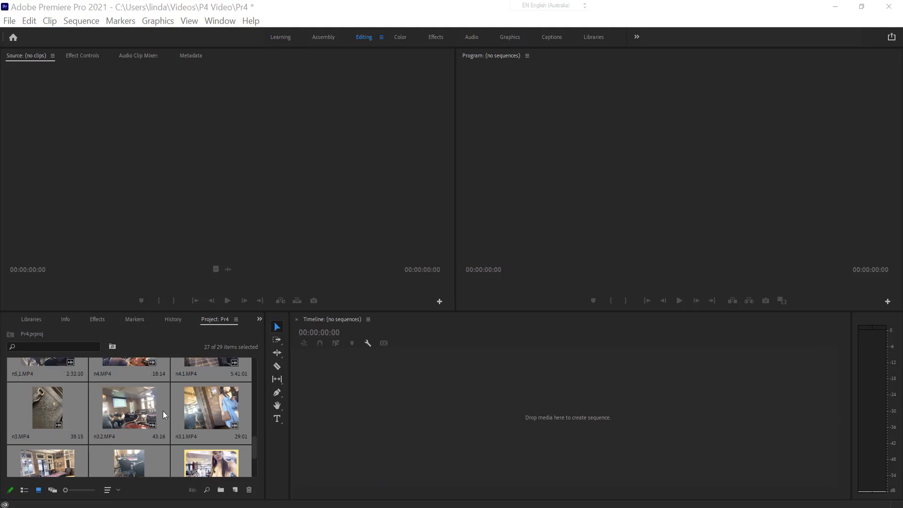
pyautogui.scroll(-3, 163, 410)
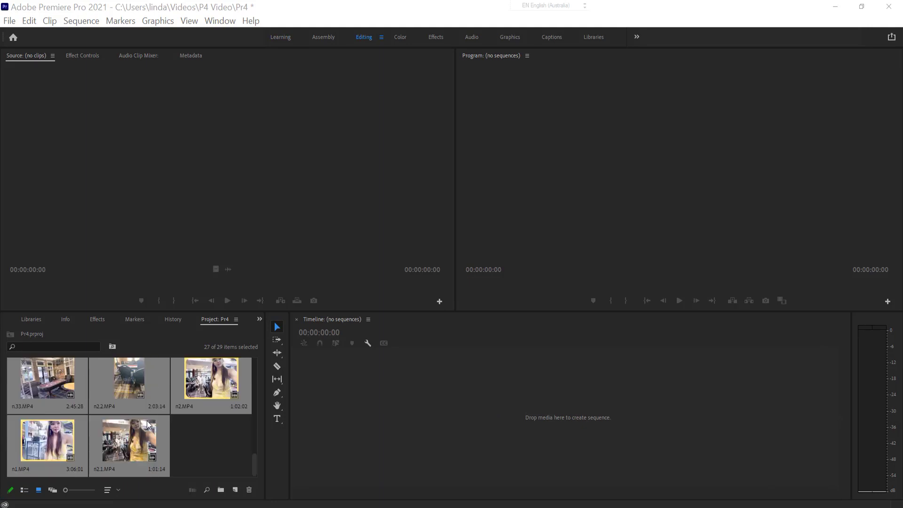
pyautogui.click(49, 443)
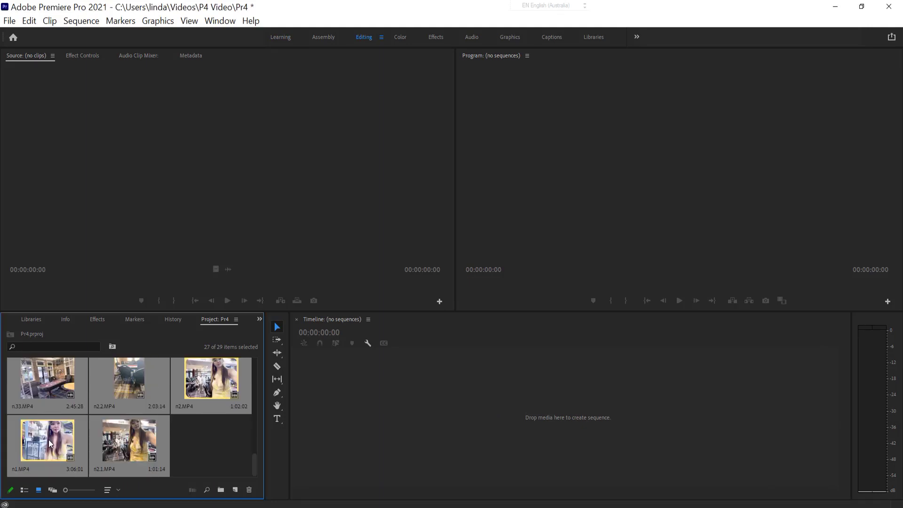
# Step: Load n1.MP4 into the Source monitor and preview it
pyautogui.doubleClick(52, 444)
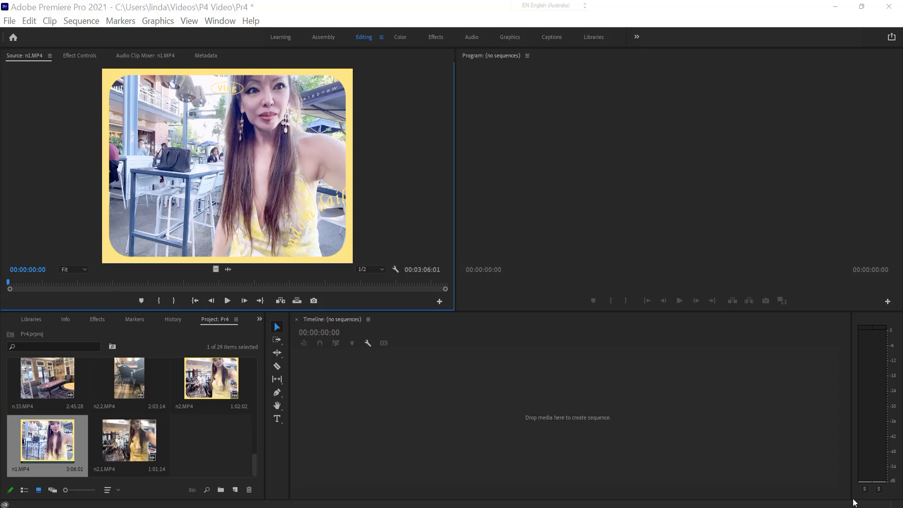
pyautogui.click(228, 300)
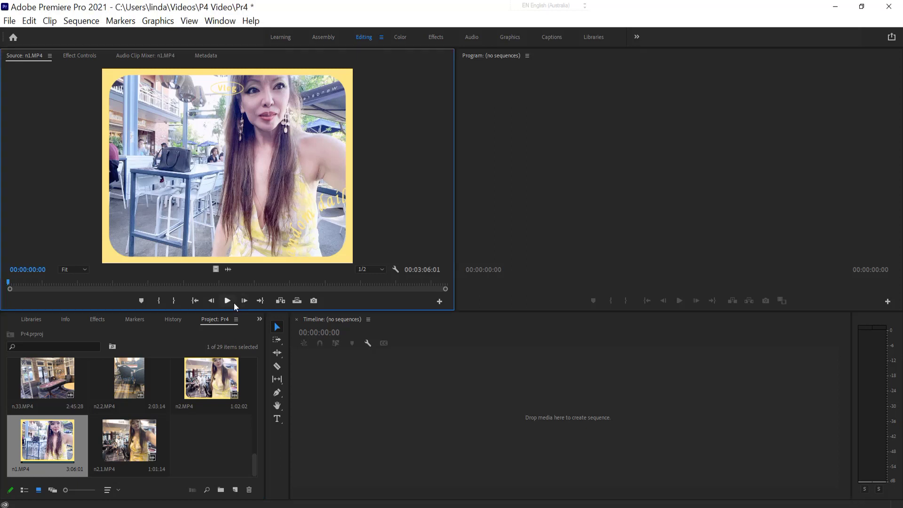
pyautogui.click(226, 300)
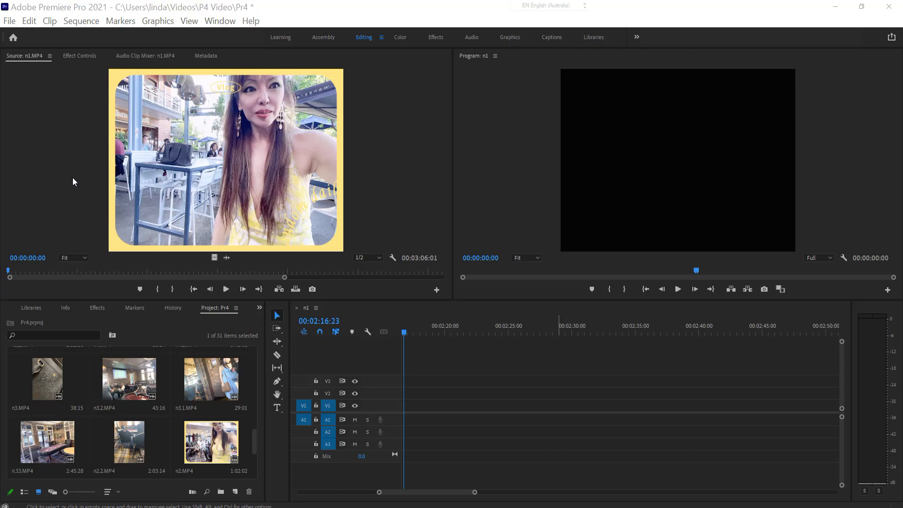
pyautogui.click(70, 156)
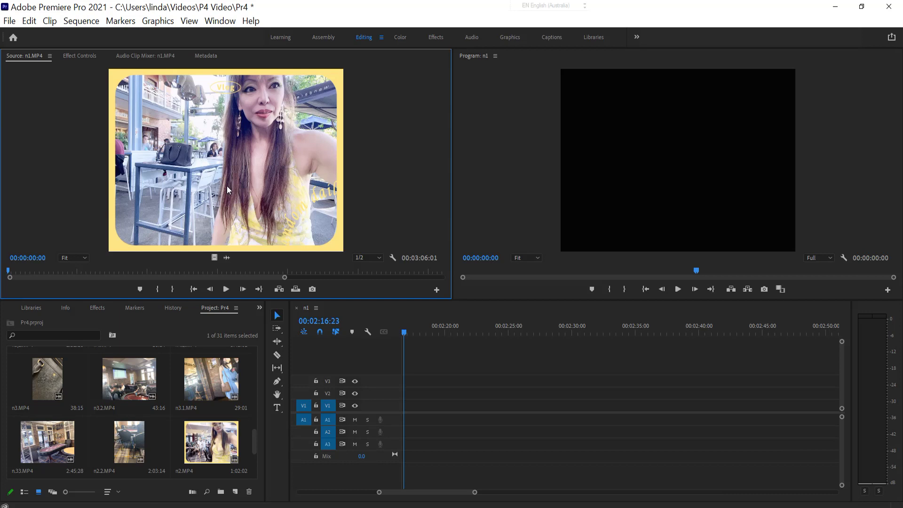
# Step: Play and stop n1.MP4, then scrub the Source playhead to 00:00:25:18
pyautogui.press('space')
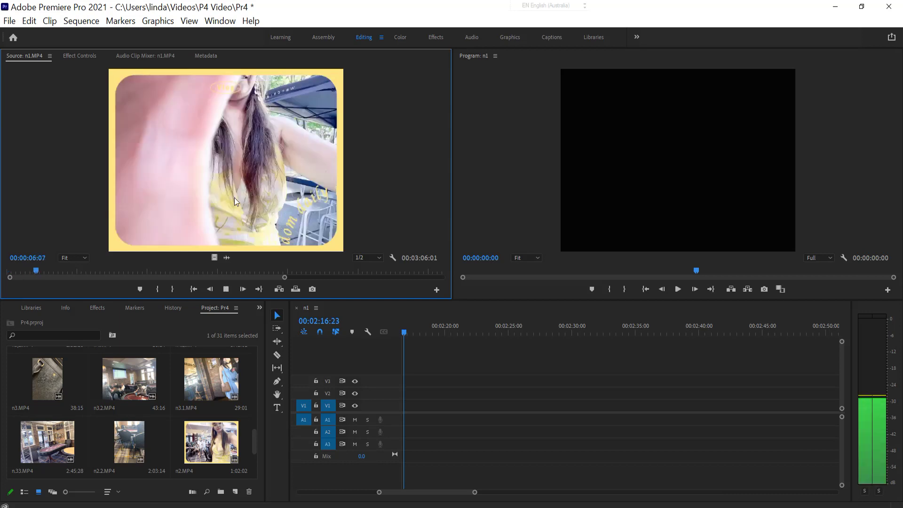
pyautogui.press('space')
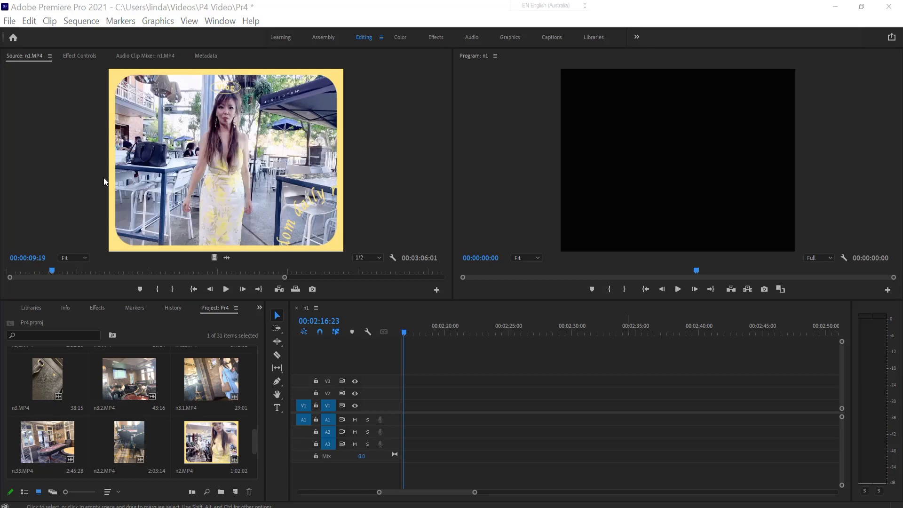
pyautogui.click(52, 272)
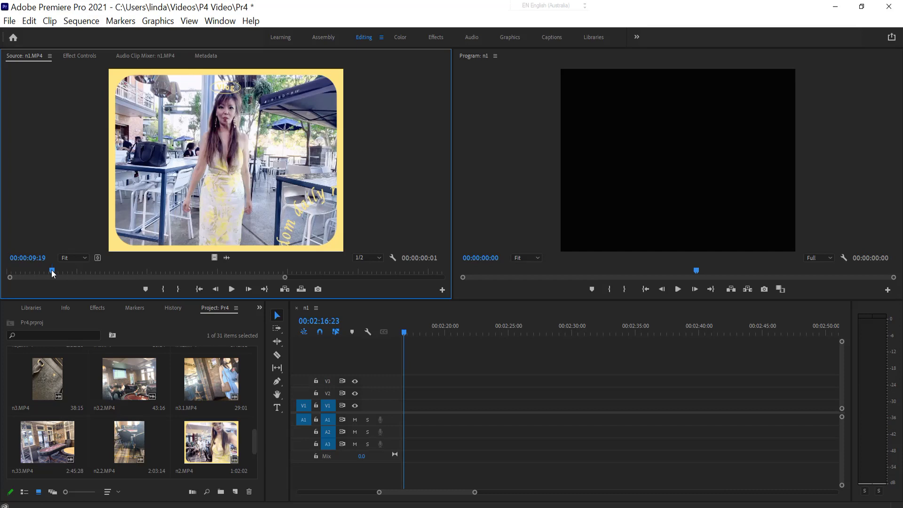
pyautogui.moveTo(52, 272); pyautogui.dragTo(79, 276)
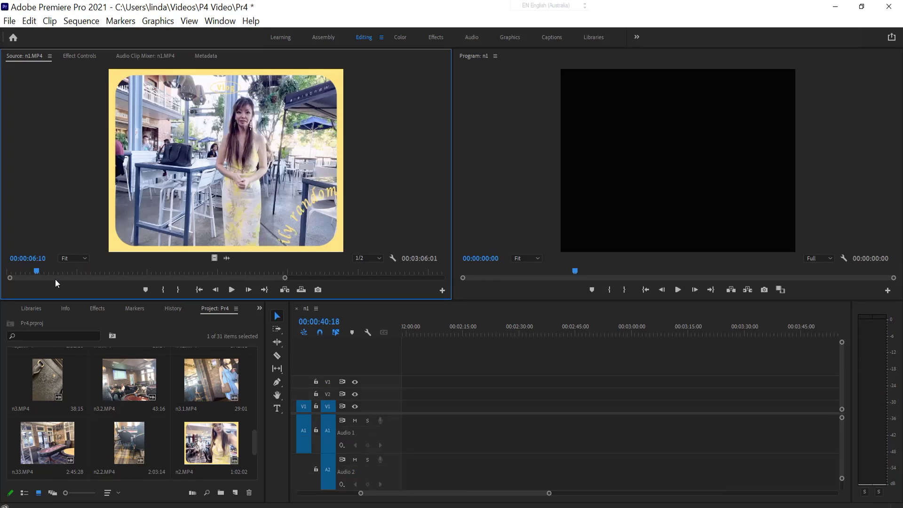
pyautogui.moveTo(55, 278); pyautogui.dragTo(119, 285)
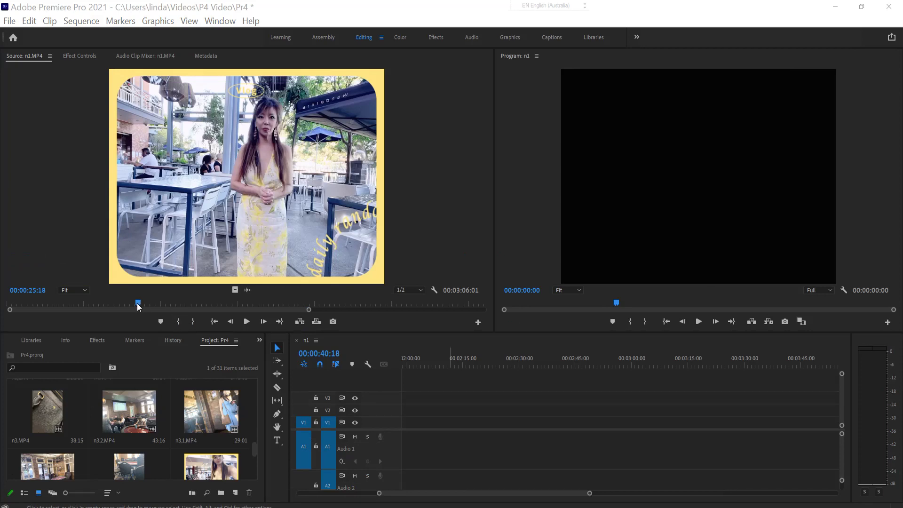
# Step: Mark n1.MP4 In at 00:00:25:18 and Out at 00:00:58:11, returning to the In point
pyautogui.click(177, 321)
pyautogui.click(322, 308)
pyautogui.moveTo(322, 309)
pyautogui.mouseDown()
pyautogui.moveTo(256, 307)
pyautogui.moveTo(305, 310)
pyautogui.mouseUp()
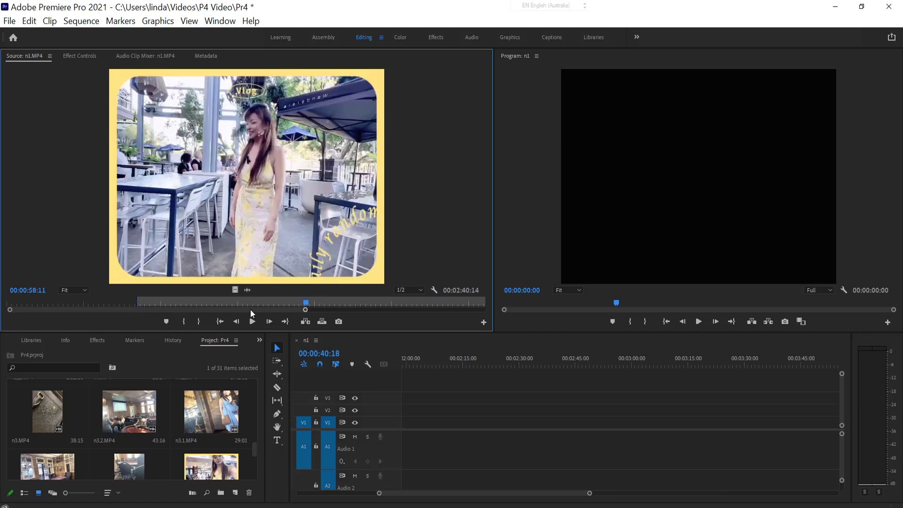
pyautogui.click(199, 323)
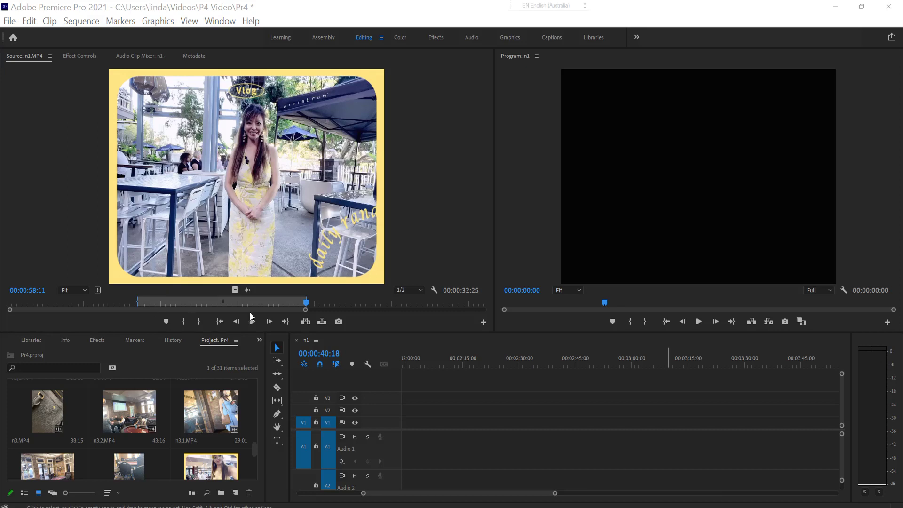
pyautogui.click(253, 248)
pyautogui.hotkey('shift', 'i')
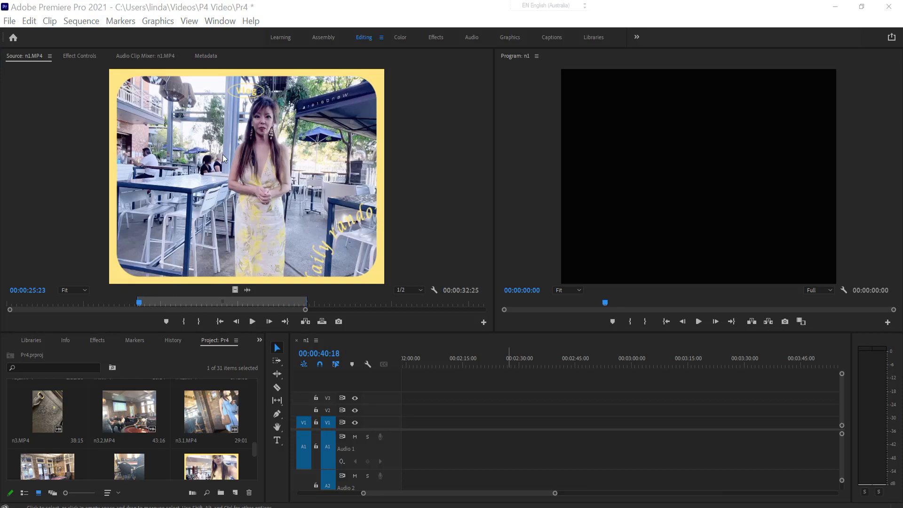
# Step: Drag the marked n1.MP4 section onto track V1 of the n1 sequence
pyautogui.click(223, 158)
pyautogui.moveTo(223, 158)
pyautogui.mouseDown()
pyautogui.moveTo(420, 420)
pyautogui.moveTo(408, 429)
pyautogui.mouseUp()
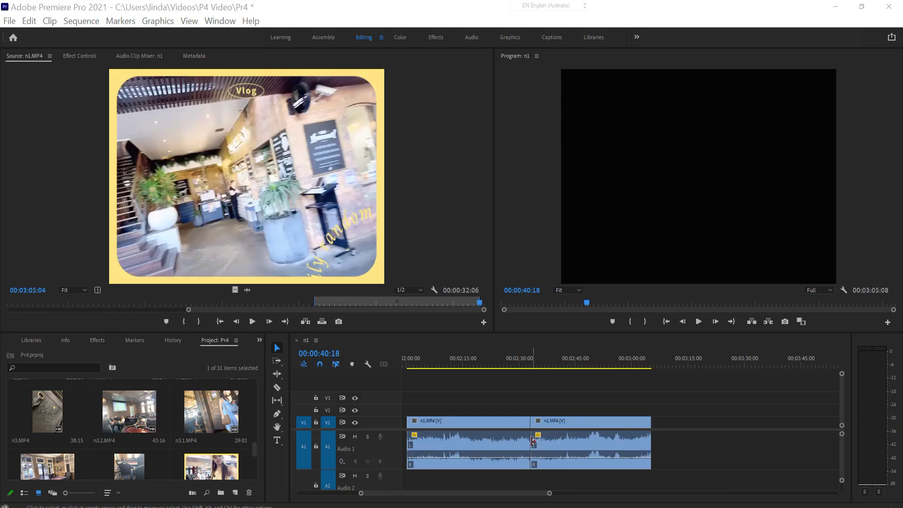
pyautogui.click(536, 413)
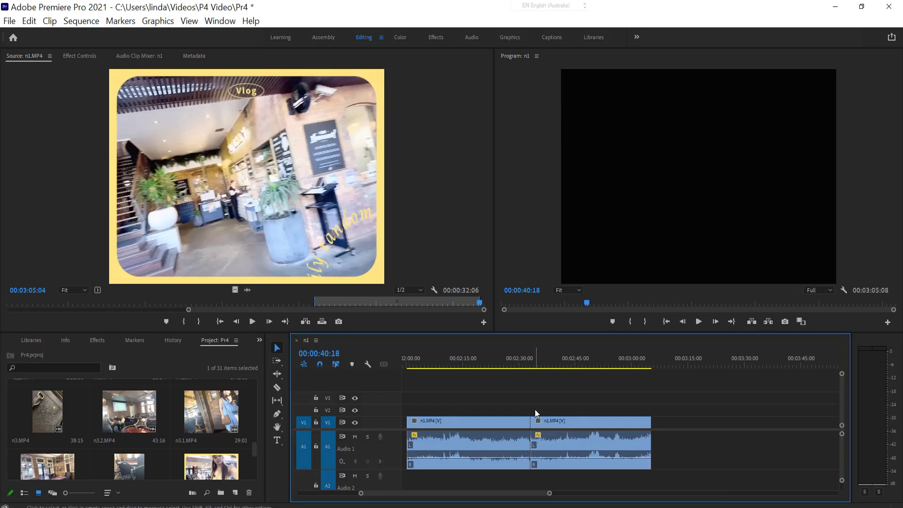
# Step: Save the project with Ctrl+S and zoom the timeline out and back in on the n1.MP4 clips
pyautogui.hotkey('ctrl', 's')
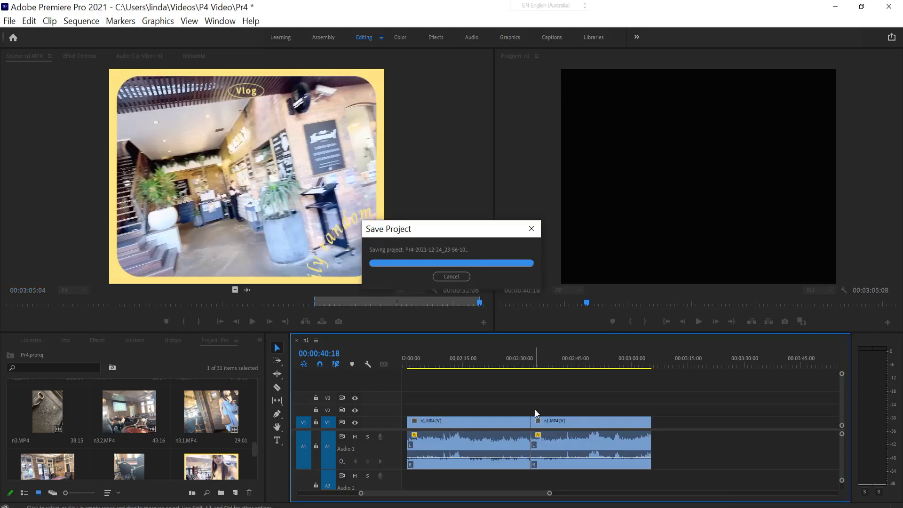
pyautogui.press('-')
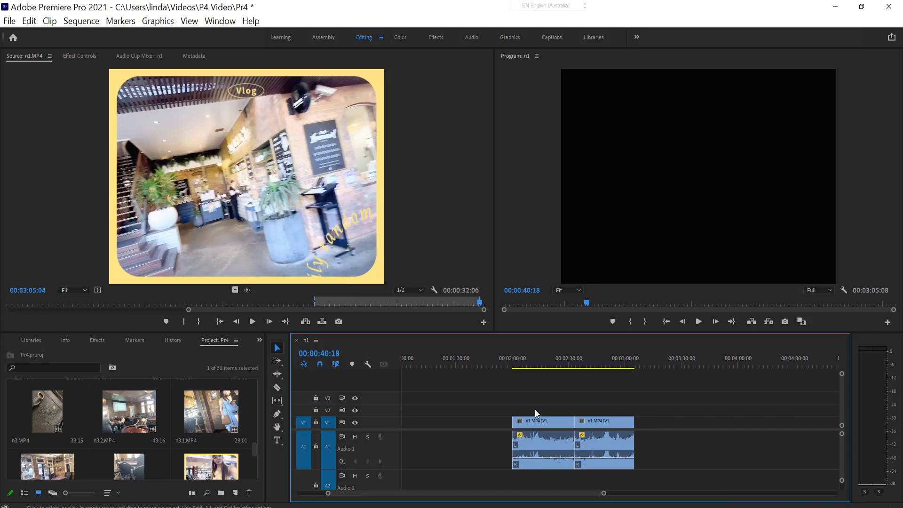
pyautogui.press('=')
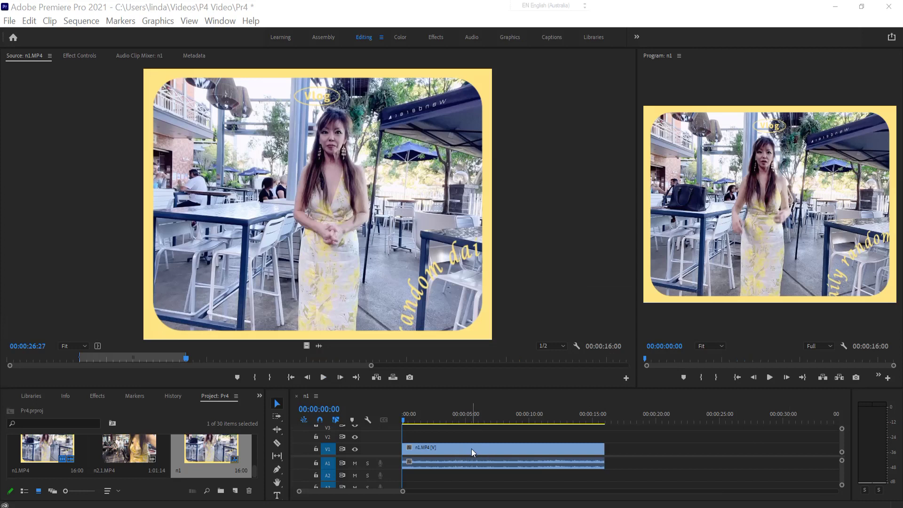
# Step: Play the 16-second n1 sequence from 00:00:00:00 in the Program monitor
pyautogui.click(771, 378)
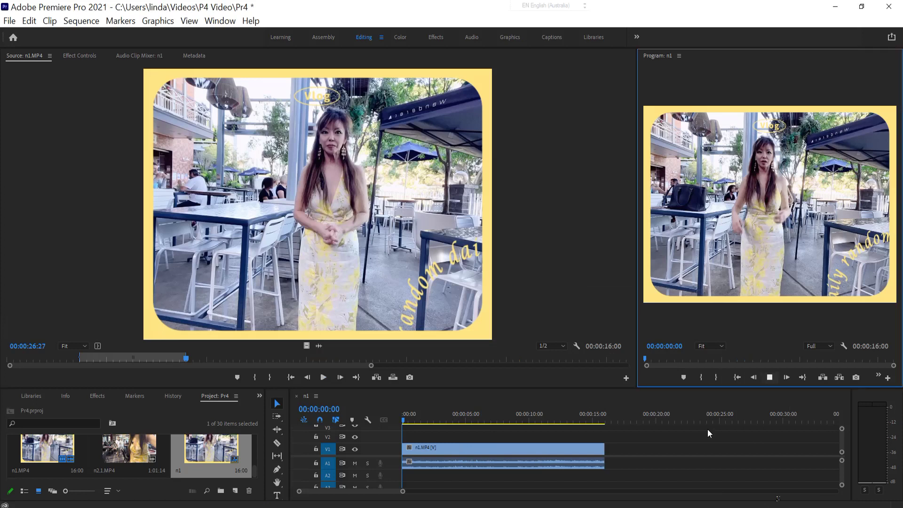